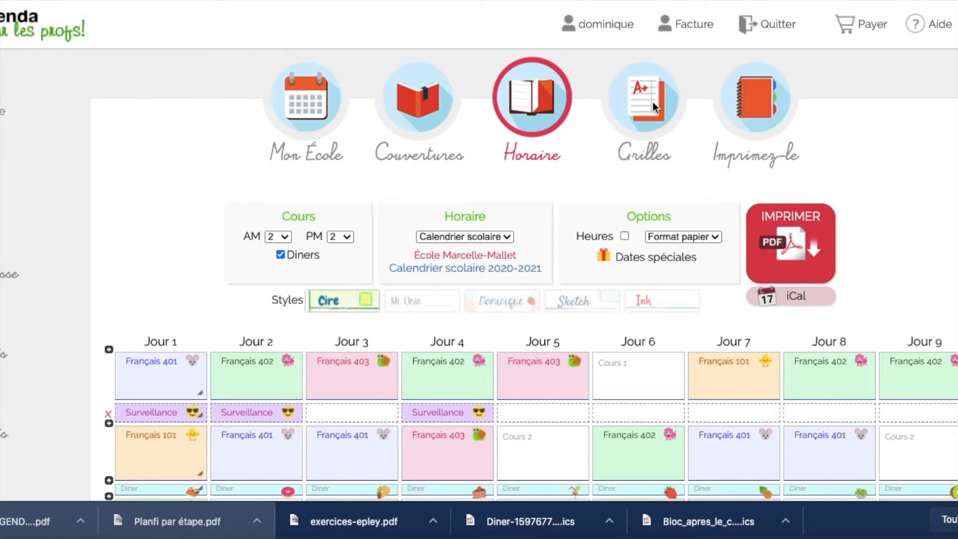
Step: Go to the Grilles page and open its group list, which holds Français 101
{"action": "left_click", "coordinate": [643, 97]}
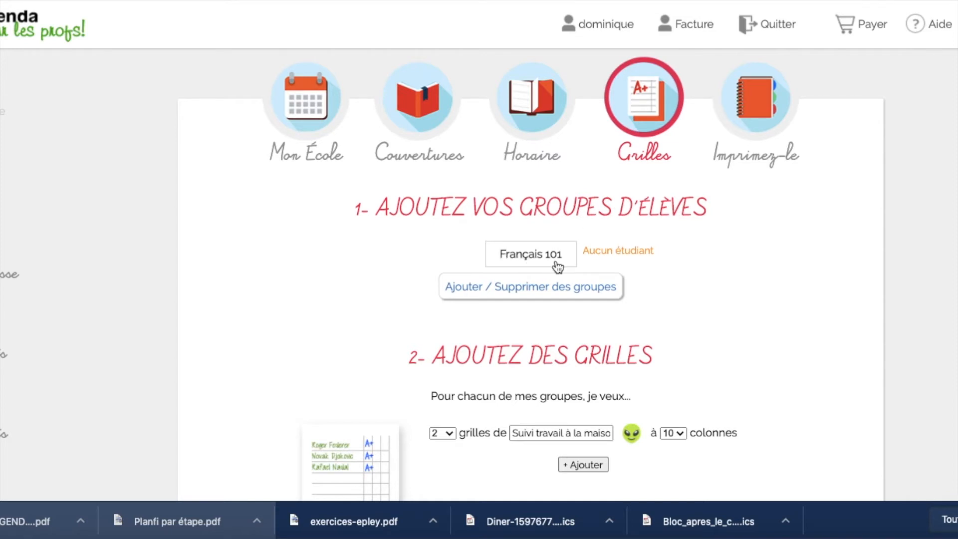
{"action": "left_click", "coordinate": [521, 284]}
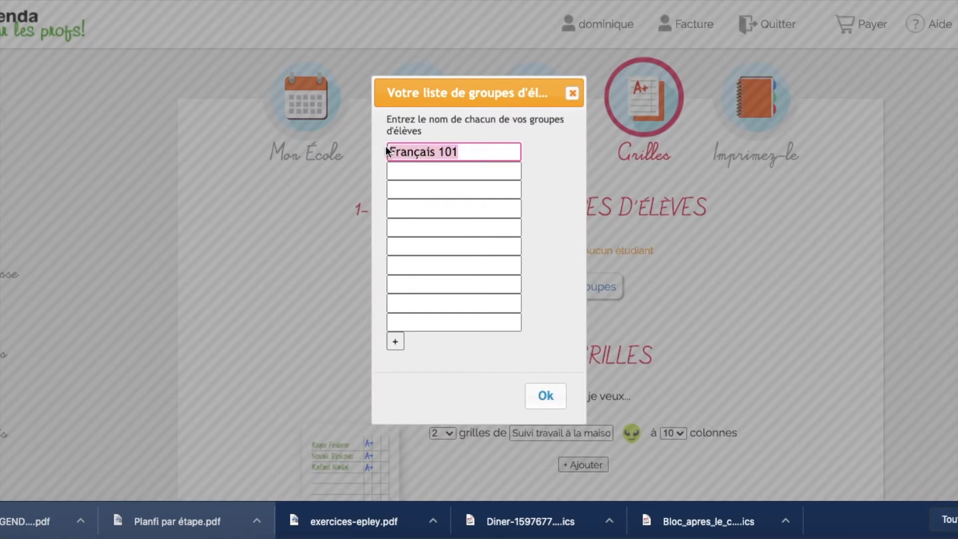
Step: Add a group named 'Français 401' below Français 101 and save the list
{"action": "left_click", "coordinate": [403, 171]}
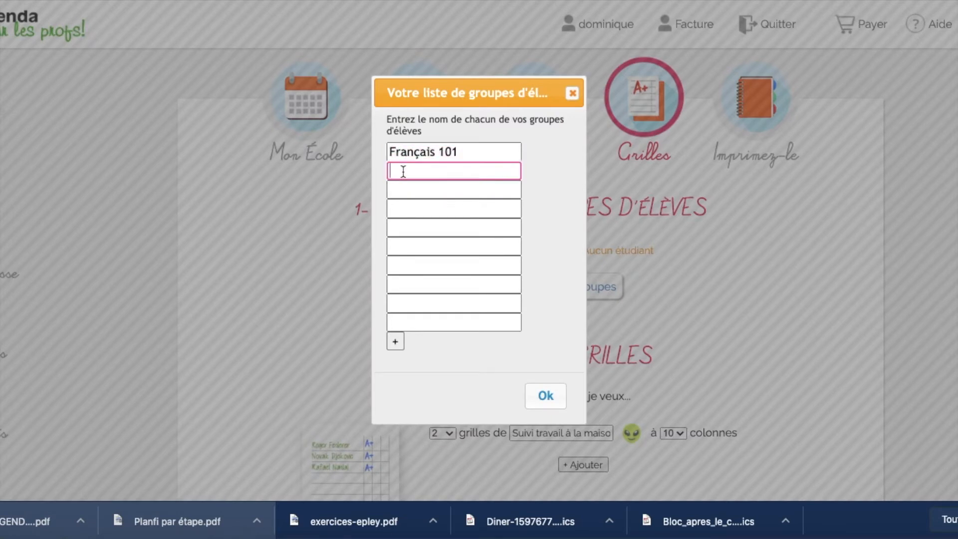
{"action": "type", "text": "Français 101"}
{"action": "key", "text": "BackSpace"}
{"action": "key", "text": "BackSpace"}
{"action": "key", "text": "BackSpace"}
{"action": "key", "text": "BackSpace"}
{"action": "type", "text": "401"}
{"action": "left_click", "coordinate": [549, 394]}
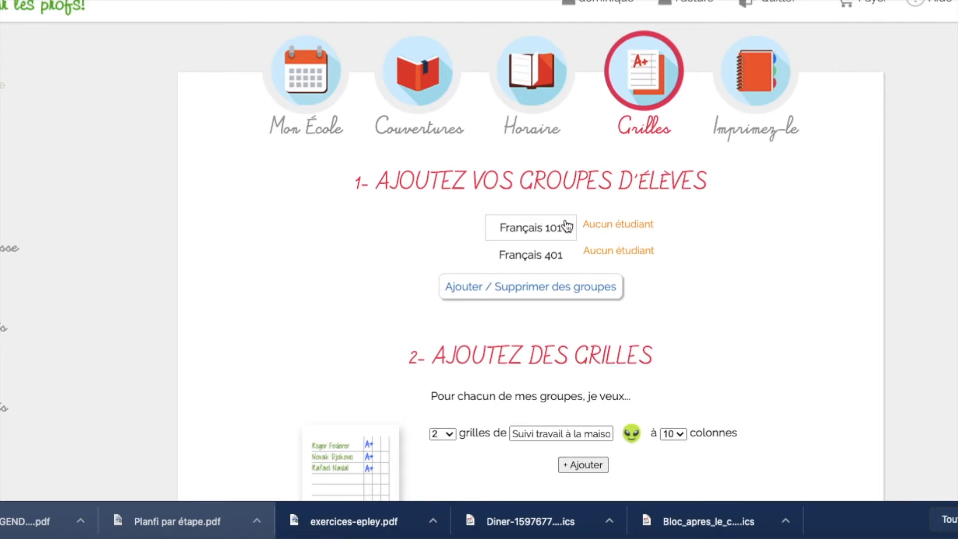
Step: Open the student-name entry box for Français 101 from its 'Aucun étudiant' link
{"action": "left_click", "coordinate": [633, 229]}
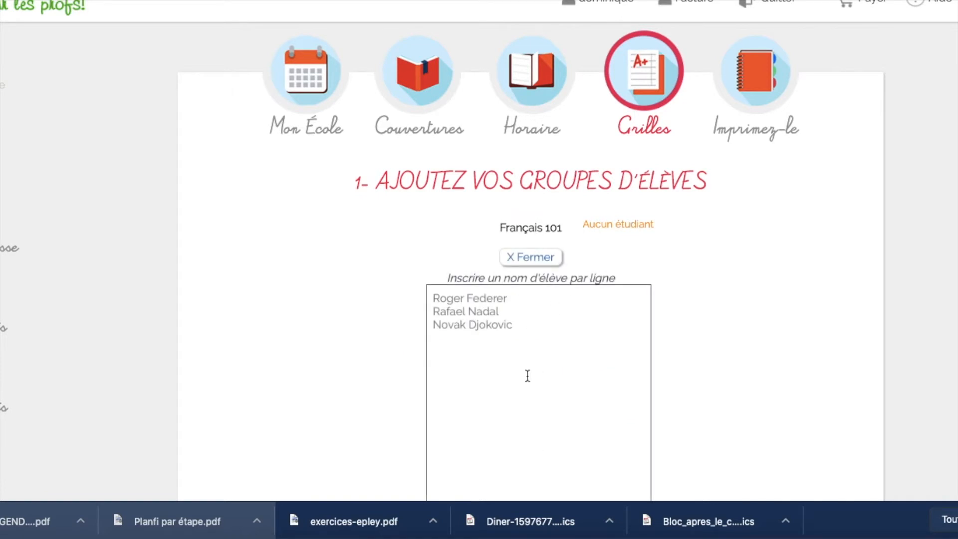
{"action": "scroll", "coordinate": [535, 378], "scroll_direction": "down", "scroll_amount": 3}
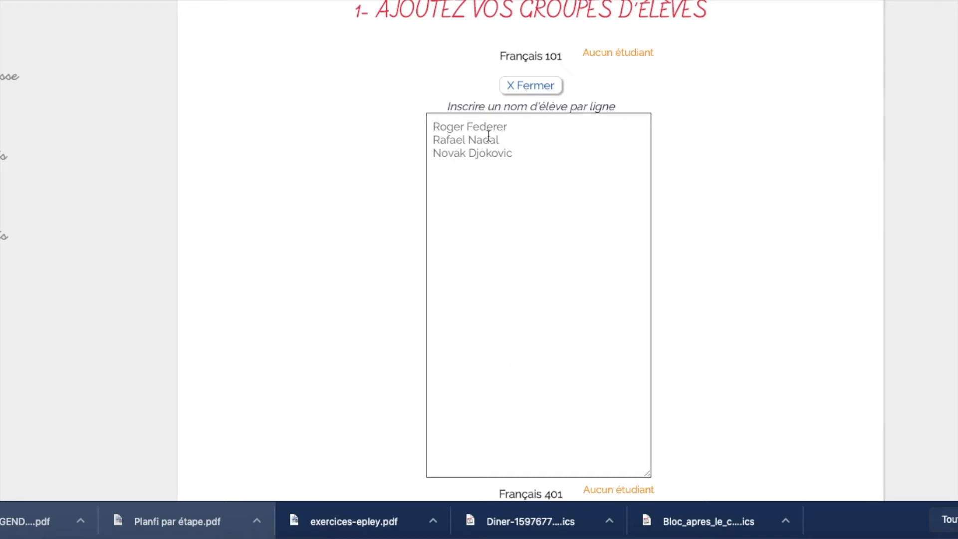
Step: Enter three student names, one per line, and move the last two above the first to sort them
{"action": "left_click", "coordinate": [487, 132]}
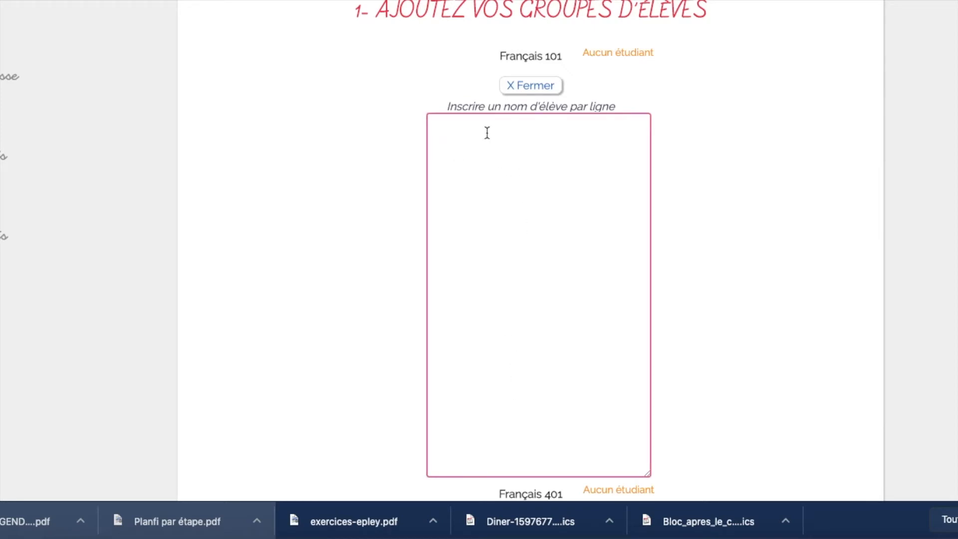
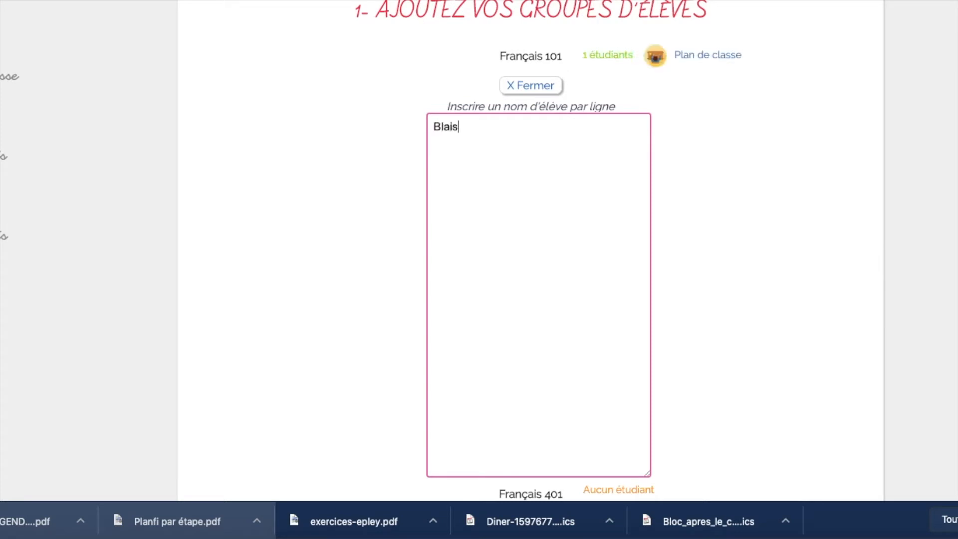
{"action": "key", "text": "Return"}
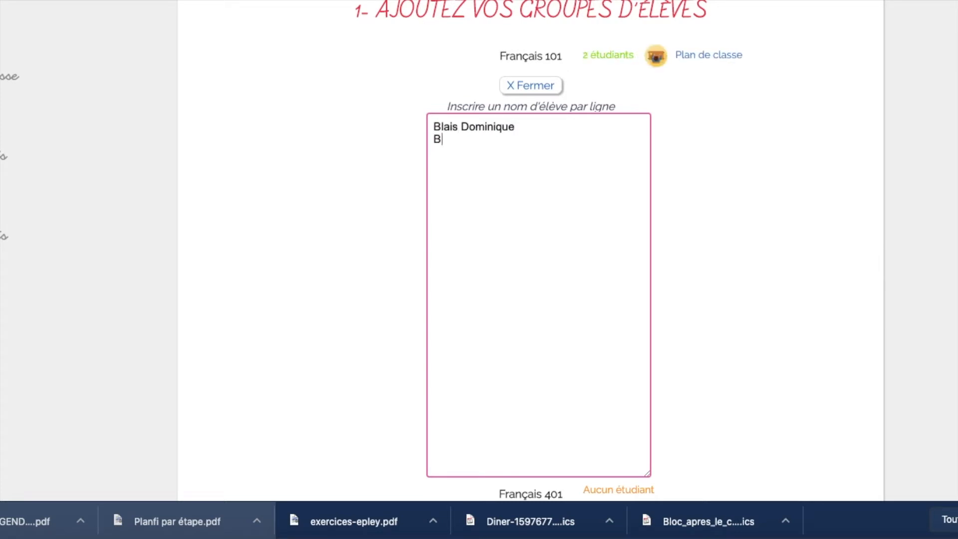
{"action": "key", "text": "Return"}
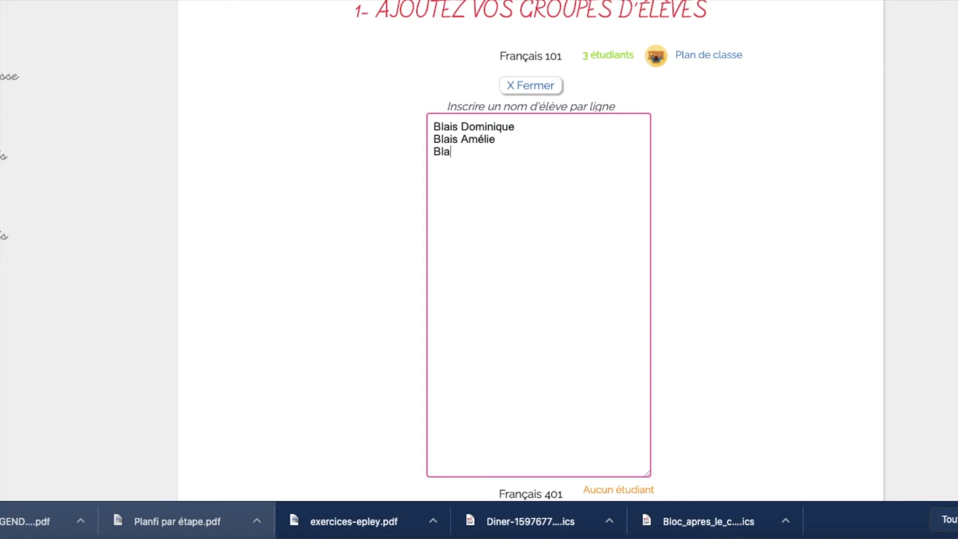
{"action": "left_click_drag", "start_coordinate": [513, 154], "coordinate": [417, 145]}
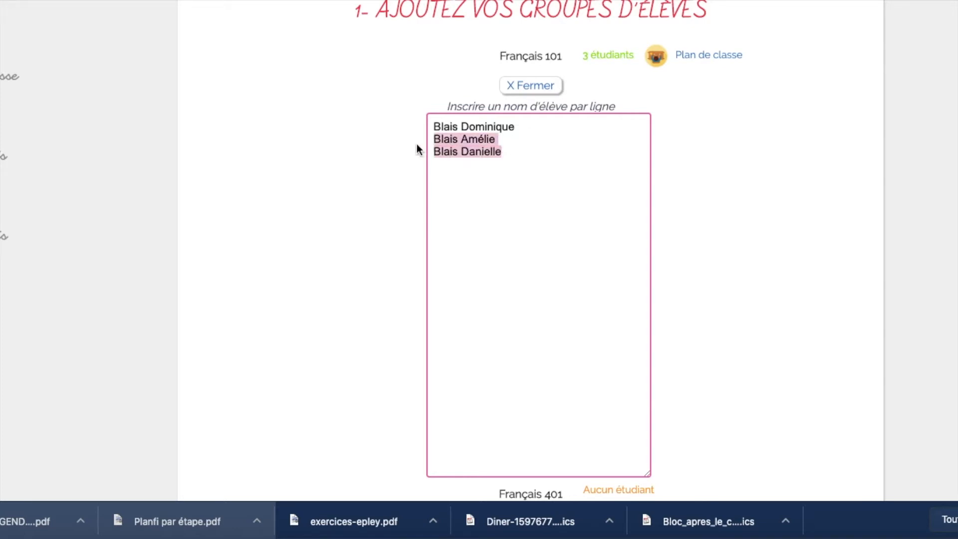
{"action": "key", "text": "ctrl+x"}
{"action": "left_click", "coordinate": [432, 126]}
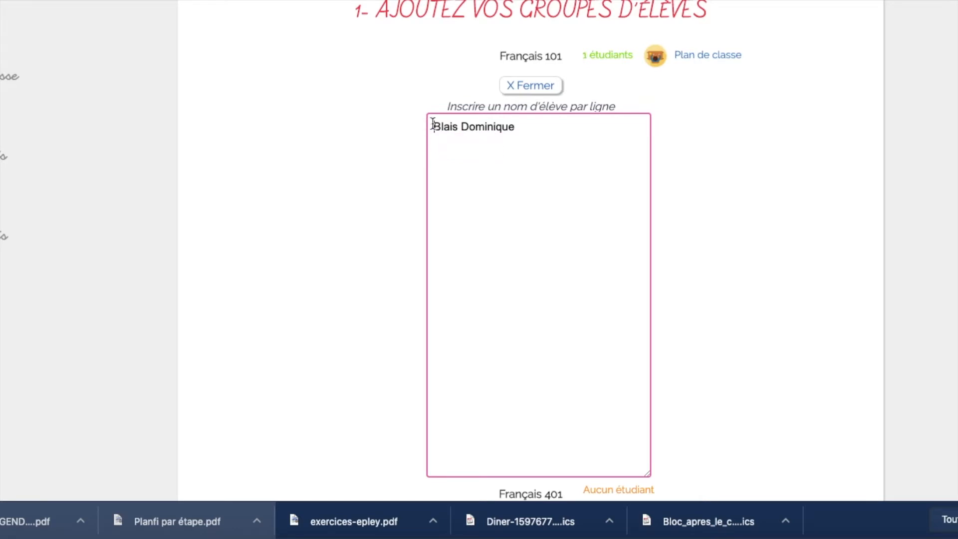
{"action": "key", "text": "Return"}
{"action": "key", "text": "Up"}
{"action": "key", "text": "ctrl+v"}
Step: Add three more student names on separate lines, fixing the line breaks so six names remain
{"action": "left_click", "coordinate": [538, 152]}
{"action": "key", "text": "Return"}
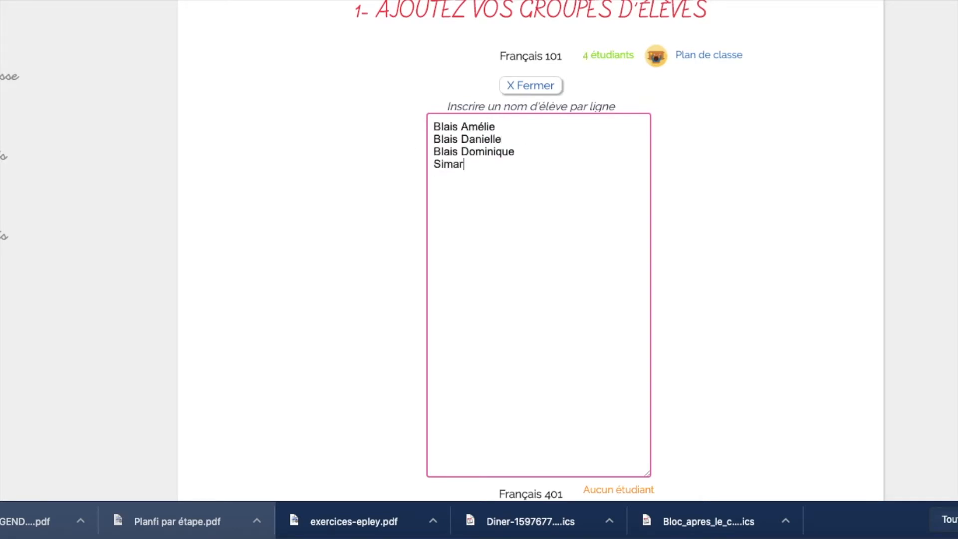
{"action": "type", "text": "Su"}
{"action": "key", "text": "BackSpace"}
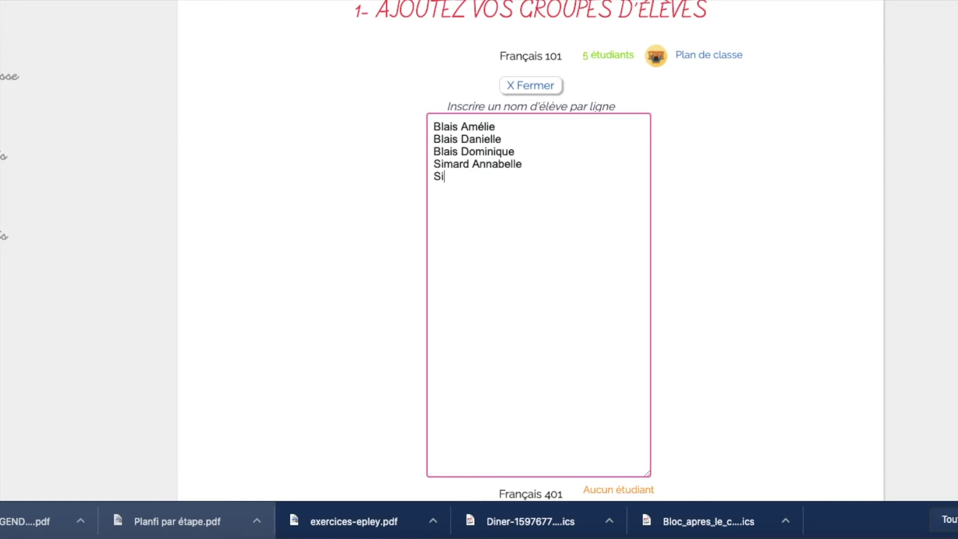
{"action": "key", "text": "Return"}
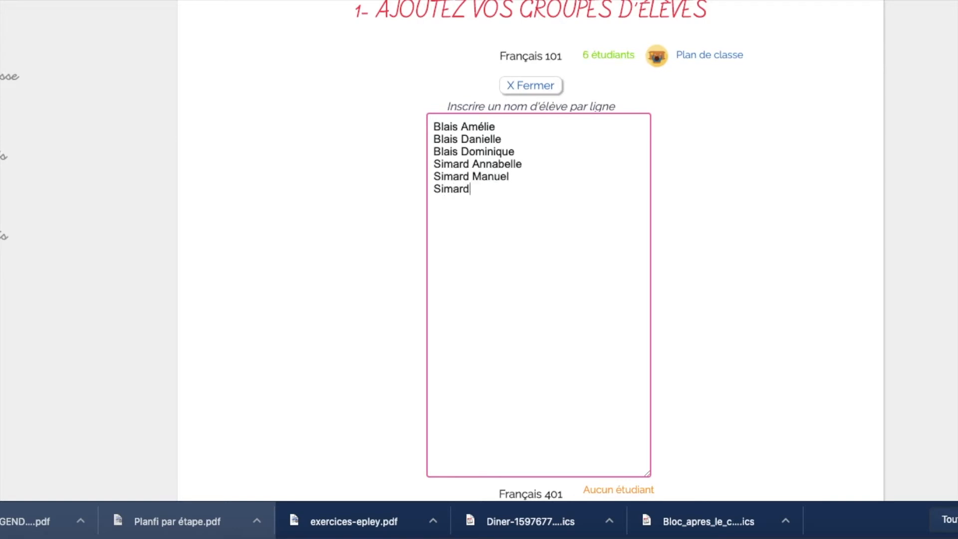
{"action": "left_click", "coordinate": [526, 160]}
{"action": "key", "text": "Return"}
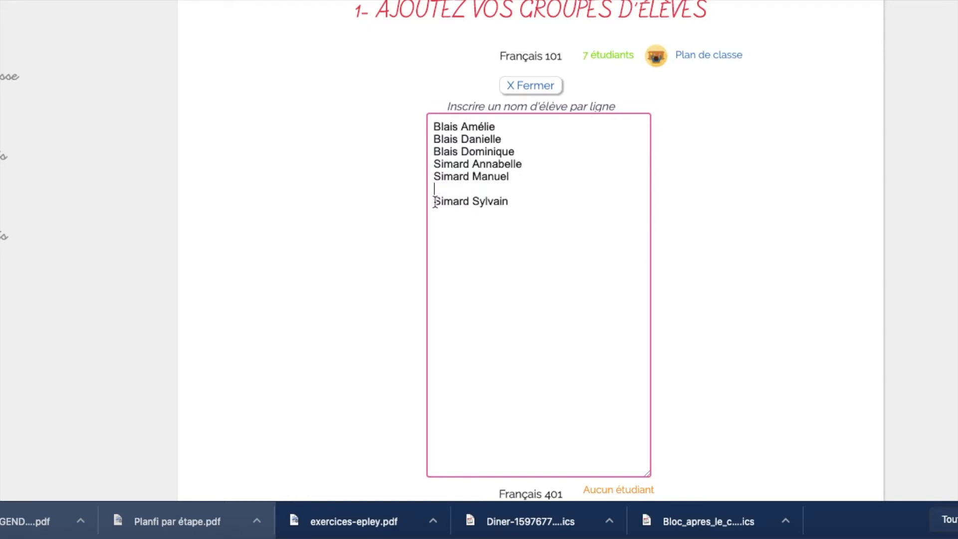
{"action": "key", "text": "BackSpace"}
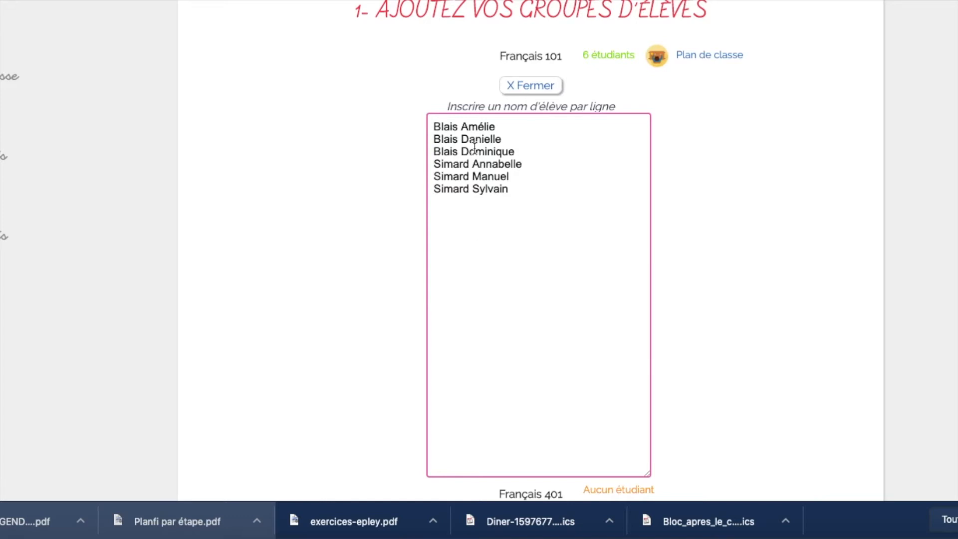
{"action": "scroll", "coordinate": [507, 218], "scroll_direction": "down", "scroll_amount": 2}
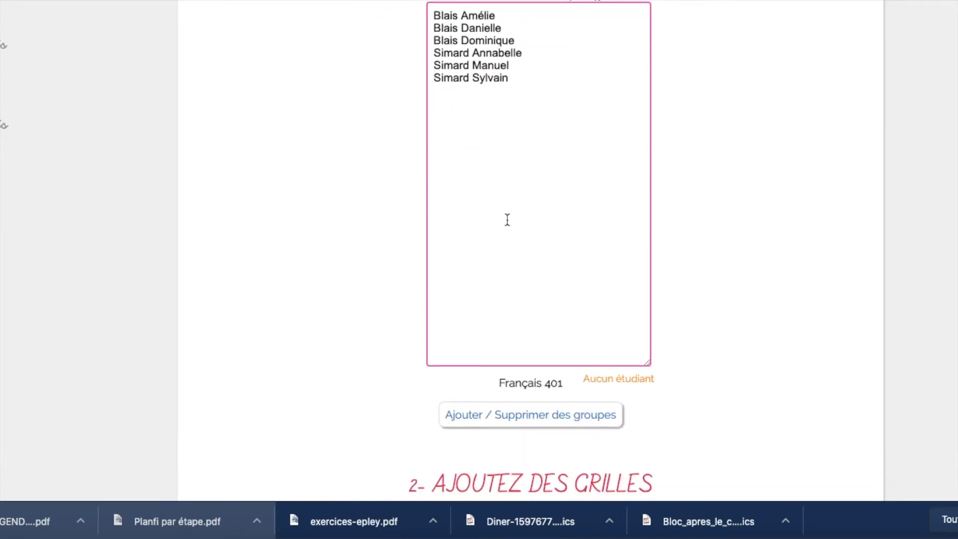
Step: Close the Français 101 student list so it shows 6 étudiants
{"action": "left_click", "coordinate": [605, 415]}
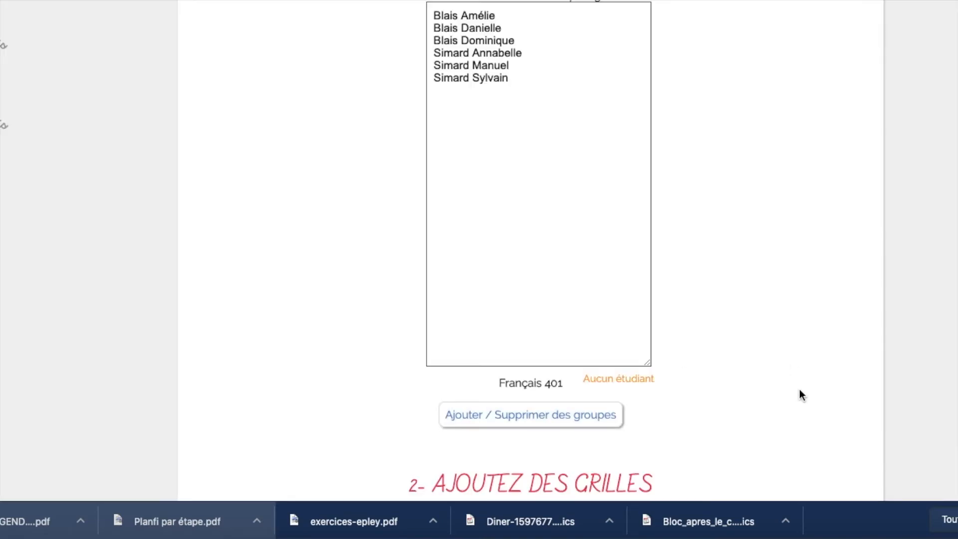
{"action": "scroll", "coordinate": [799, 395], "scroll_direction": "up", "scroll_amount": 4}
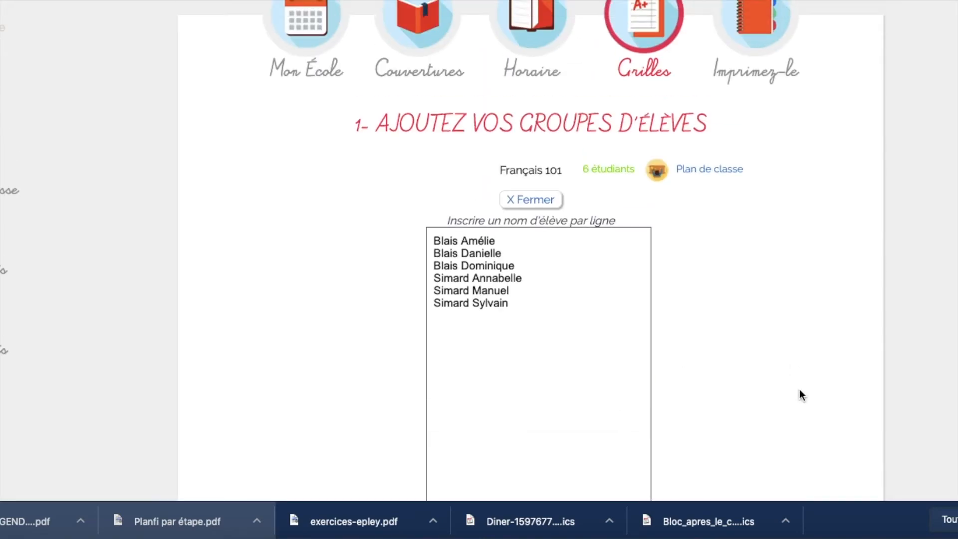
{"action": "left_click", "coordinate": [532, 199]}
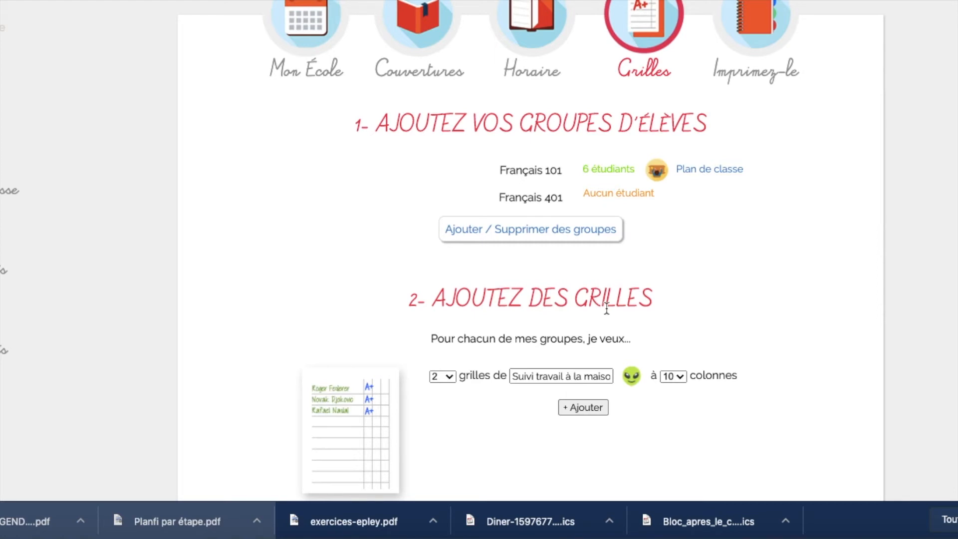
{"action": "scroll", "coordinate": [644, 299], "scroll_direction": "down", "scroll_amount": 3}
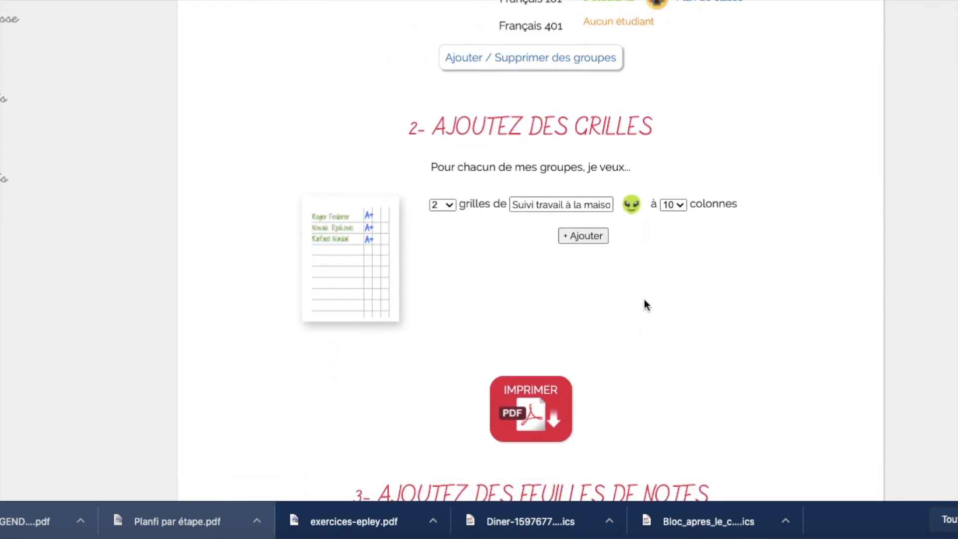
{"action": "scroll", "coordinate": [644, 299], "scroll_direction": "down", "scroll_amount": 2}
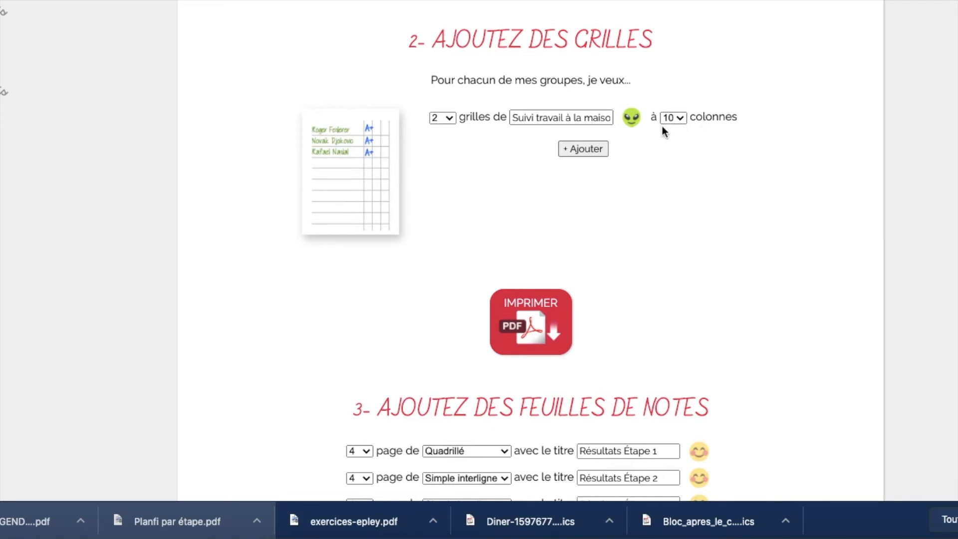
Step: Add a second grid row titled 'Prêt de documents' with 2 grids
{"action": "left_click", "coordinate": [585, 149]}
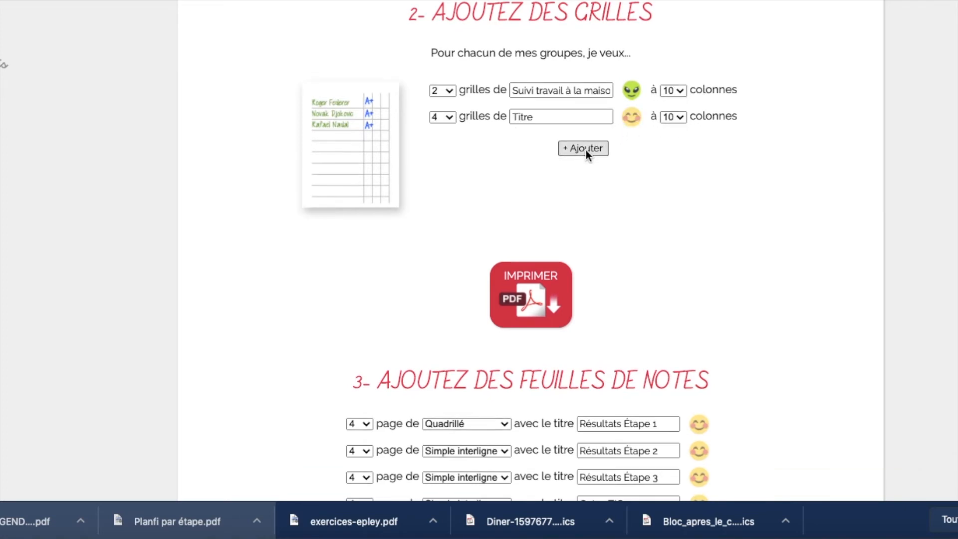
{"action": "left_click", "coordinate": [452, 117]}
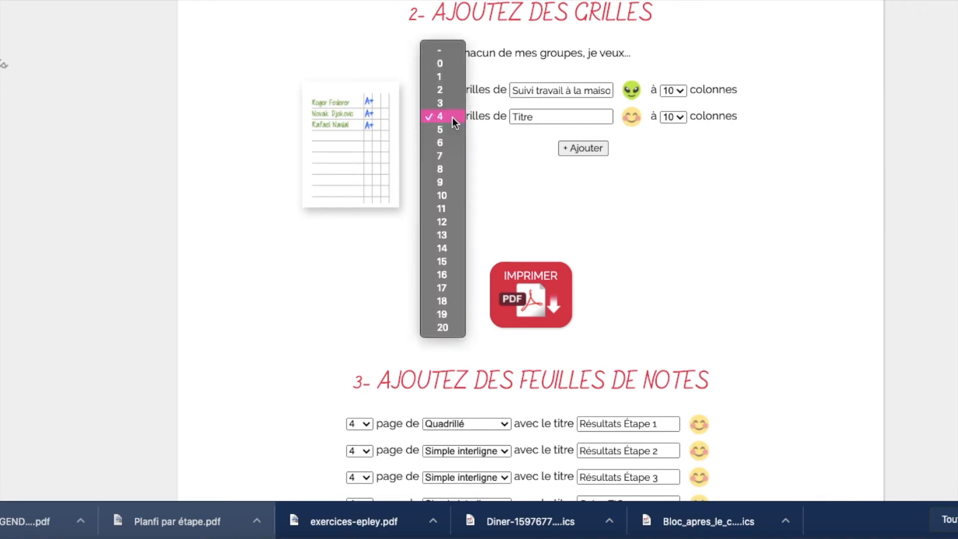
{"action": "left_click", "coordinate": [449, 91]}
{"action": "left_click_drag", "start_coordinate": [539, 118], "coordinate": [514, 118]}
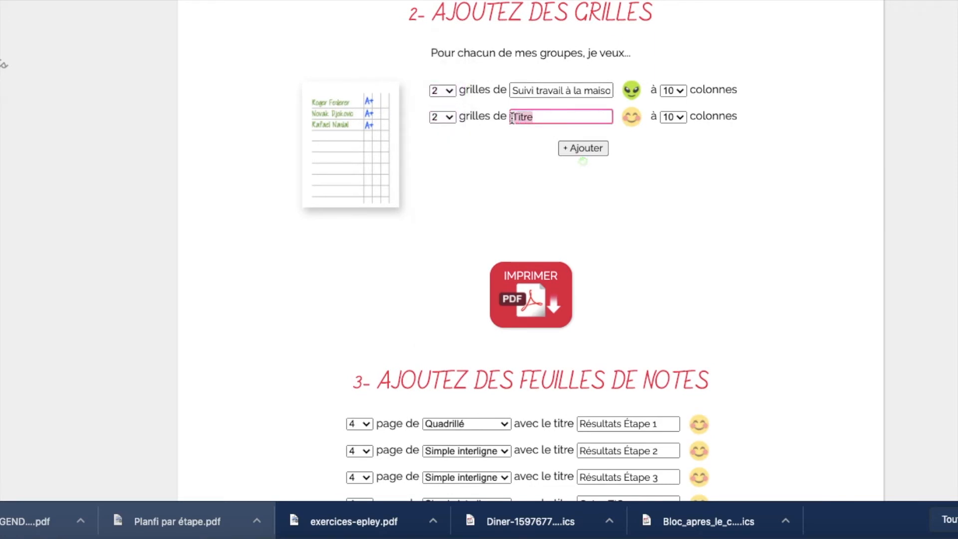
{"action": "type", "text": "Prêt de documents"}
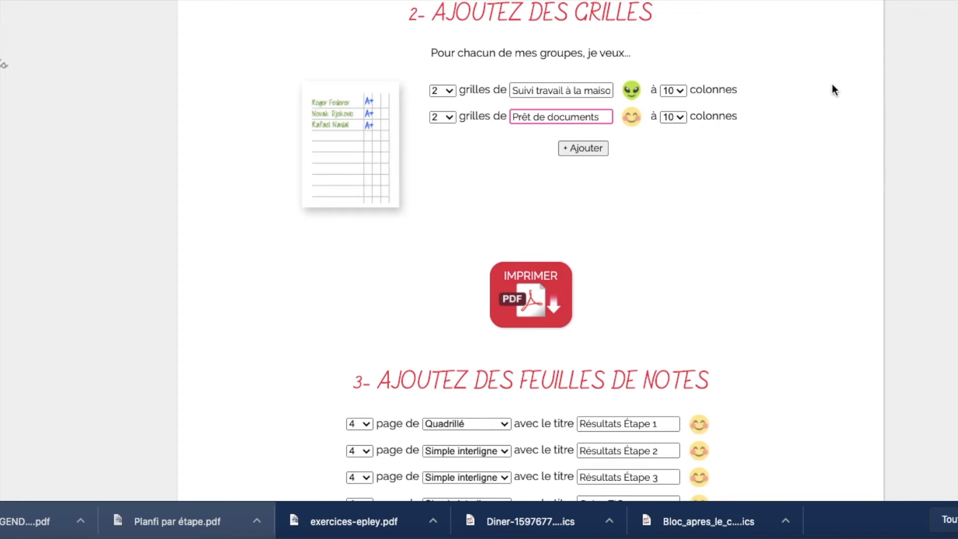
Step: Correct it to 'Prêts de documents' and add a third row 'Résulats 1re étape' with 2 grids
{"action": "left_click", "coordinate": [592, 150]}
{"action": "left_click", "coordinate": [531, 90]}
{"action": "type", "text": "s"}
{"action": "left_click", "coordinate": [583, 116]}
{"action": "double_click", "coordinate": [583, 116]}
{"action": "type", "text": "Résulats 1re "}
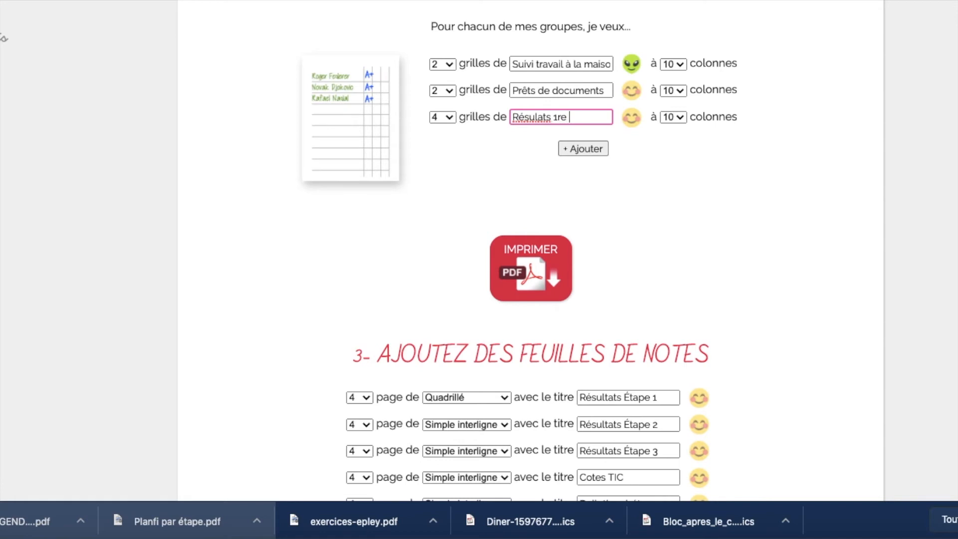
{"action": "type", "text": "étape"}
{"action": "left_click", "coordinate": [450, 118]}
{"action": "left_click", "coordinate": [448, 88]}
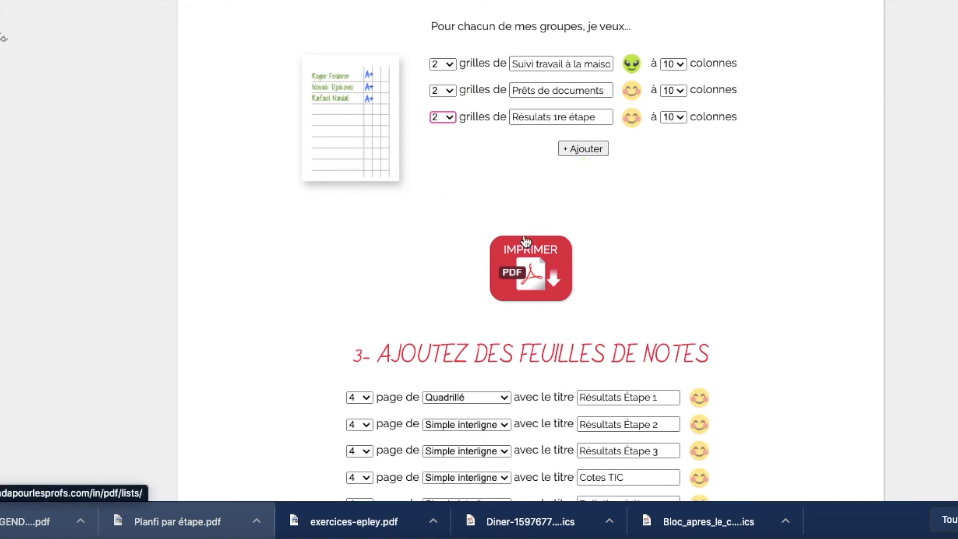
Step: Generate the grids PDF and look through its pages listing the six Français 101 students
{"action": "left_click", "coordinate": [536, 264]}
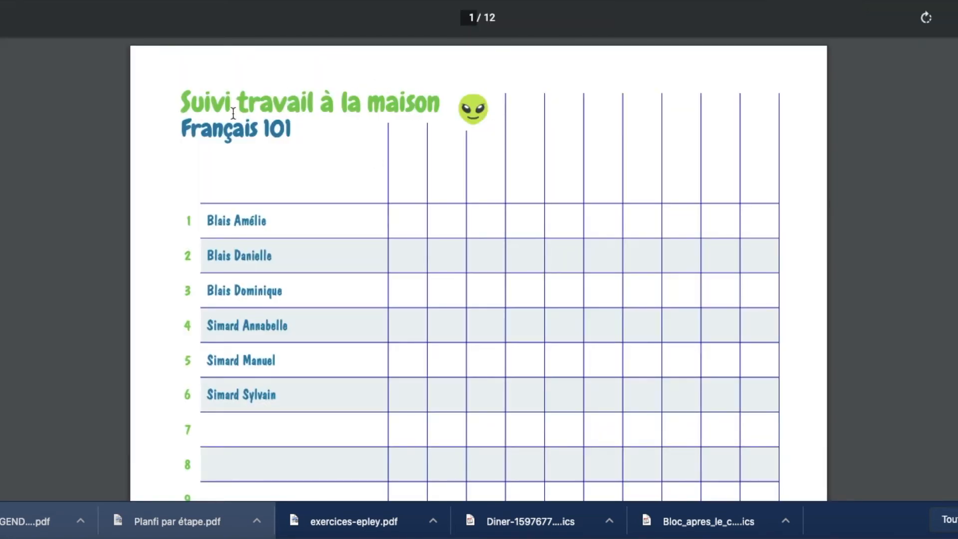
{"action": "scroll", "coordinate": [289, 175], "scroll_direction": "down", "scroll_amount": 3}
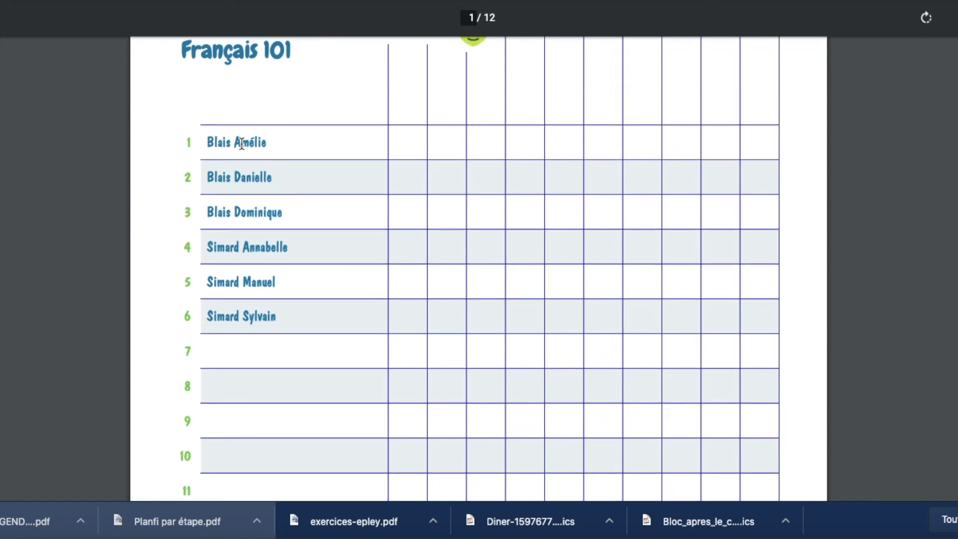
{"action": "scroll", "coordinate": [246, 344], "scroll_direction": "down", "scroll_amount": 3, "text": "ctrl"}
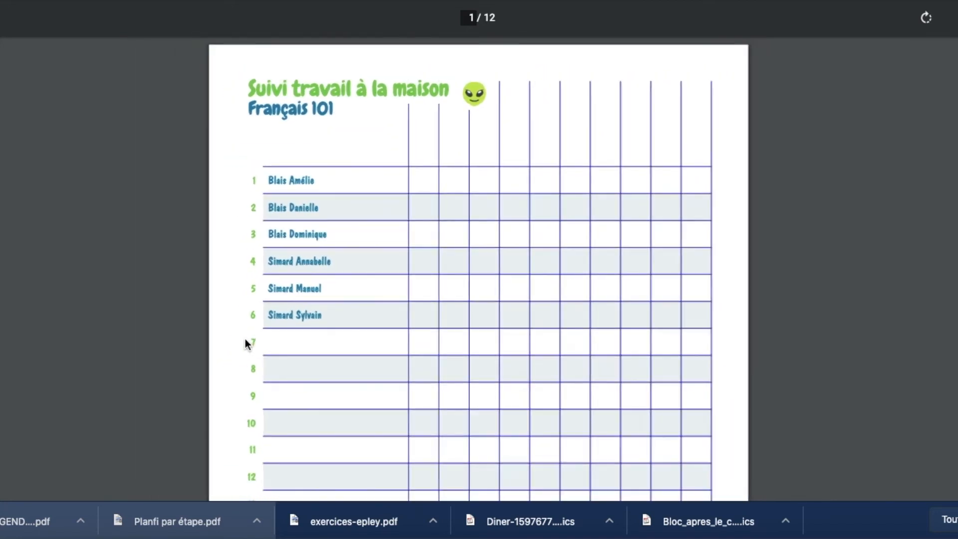
{"action": "scroll", "coordinate": [245, 344], "scroll_direction": "down", "scroll_amount": 5}
{"action": "scroll", "coordinate": [244, 338], "scroll_direction": "down", "scroll_amount": 4}
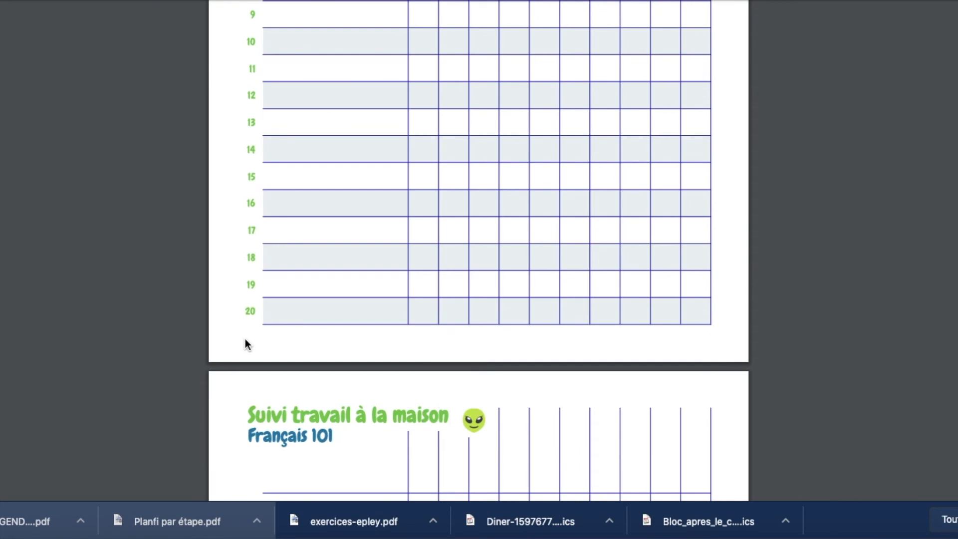
{"action": "scroll", "coordinate": [317, 316], "scroll_direction": "up", "scroll_amount": 4}
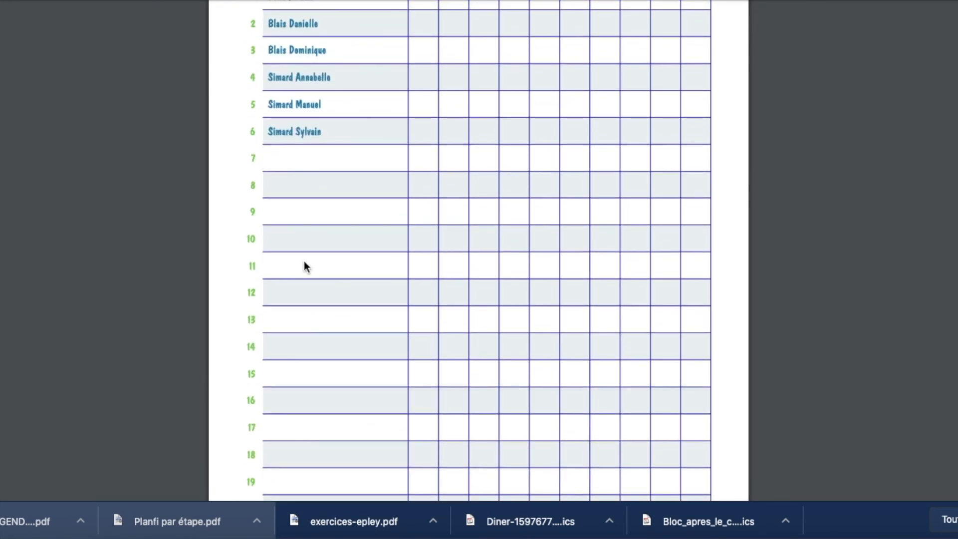
{"action": "scroll", "coordinate": [300, 238], "scroll_direction": "down", "scroll_amount": 2}
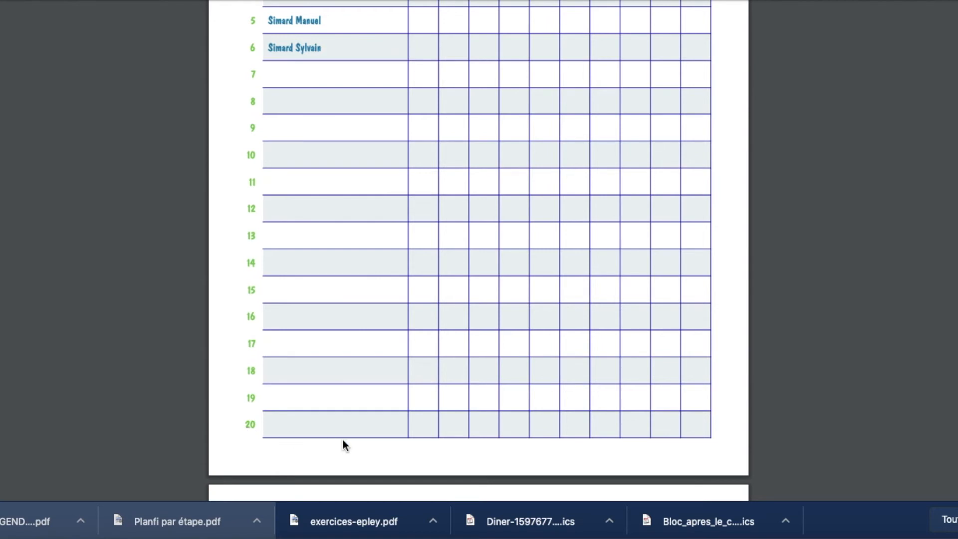
{"action": "scroll", "coordinate": [487, 305], "scroll_direction": "up", "scroll_amount": 5}
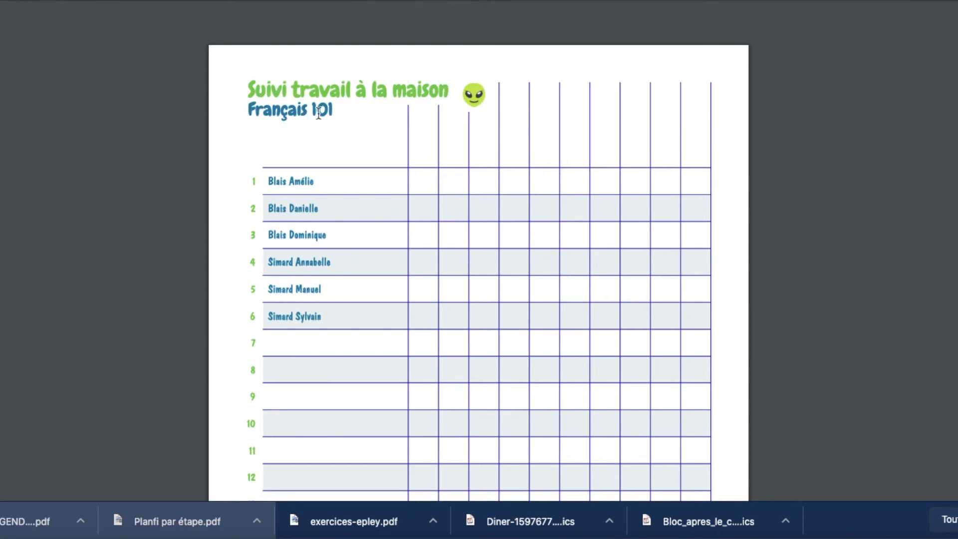
{"action": "key", "text": "super+w"}
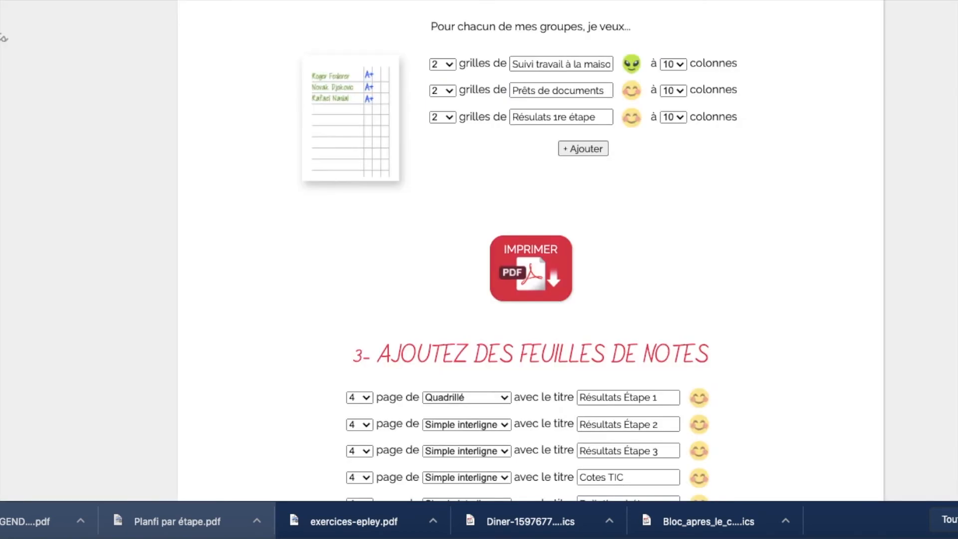
Step: View the Horaire page with the class schedule from Jour 1 to Jour 9
{"action": "scroll", "coordinate": [307, 249], "scroll_direction": "up", "scroll_amount": 8}
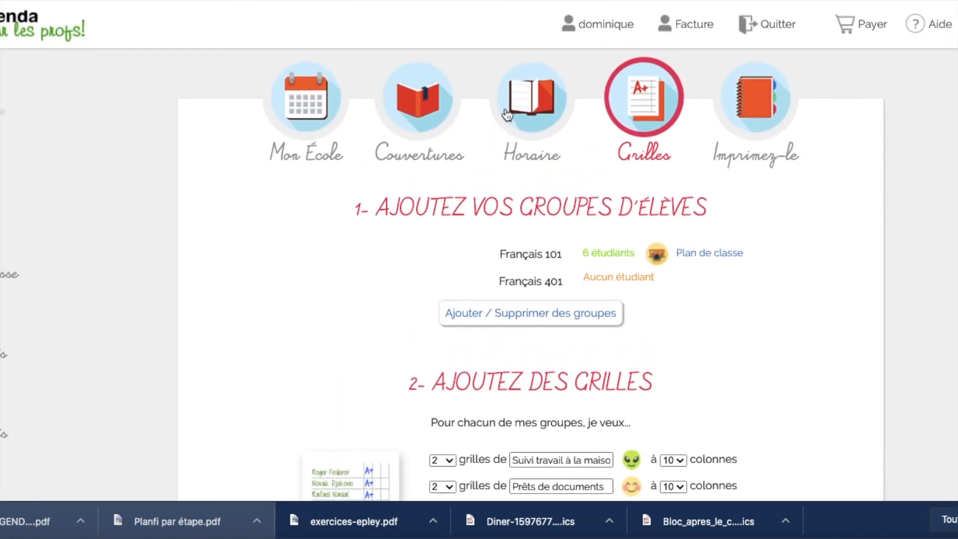
{"action": "left_click", "coordinate": [530, 111]}
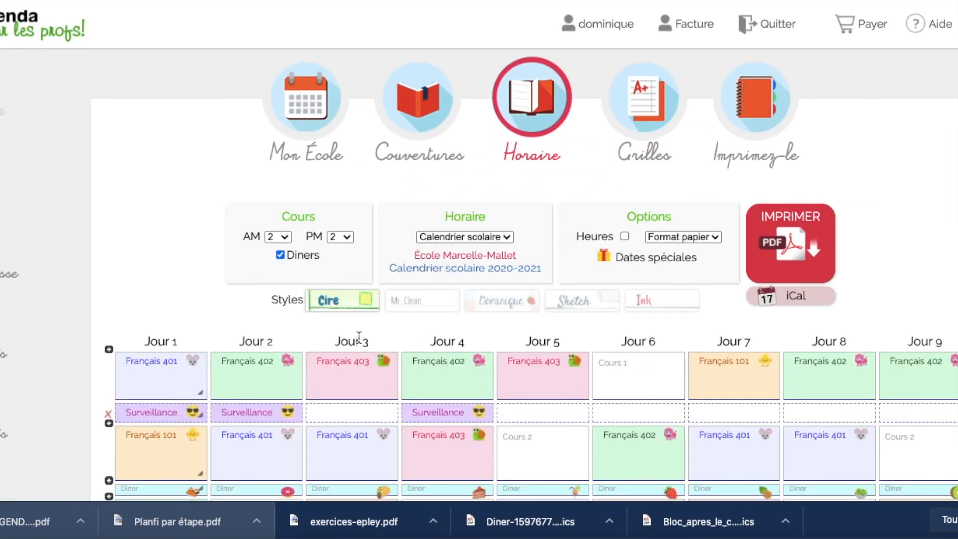
{"action": "scroll", "coordinate": [304, 247], "scroll_direction": "down", "scroll_amount": 1}
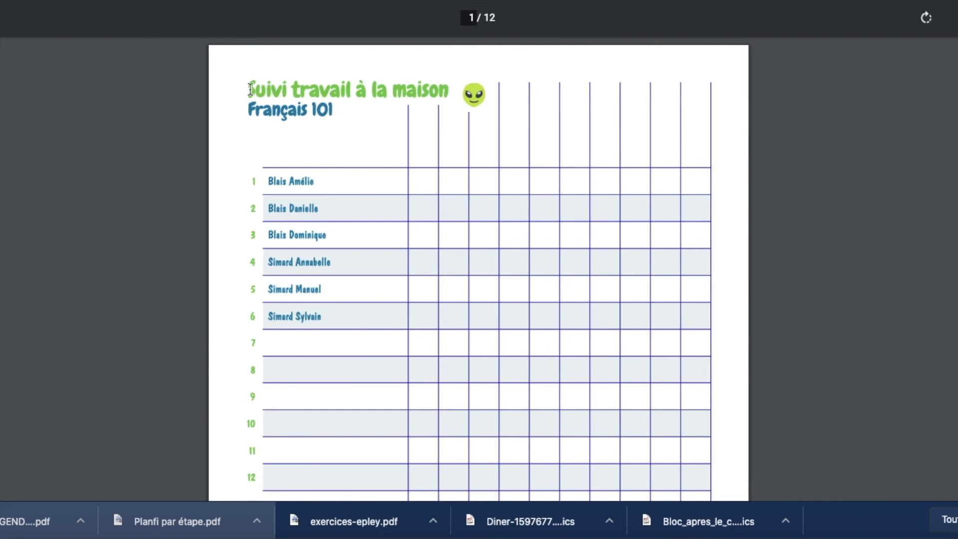
{"action": "scroll", "coordinate": [352, 182], "scroll_direction": "down", "scroll_amount": 3}
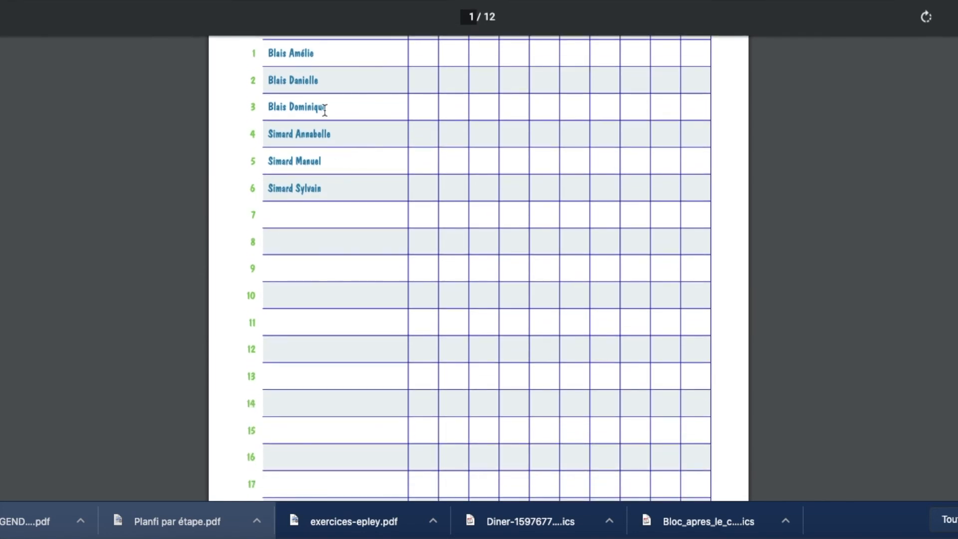
{"action": "scroll", "coordinate": [332, 158], "scroll_direction": "up", "scroll_amount": 2}
{"action": "scroll", "coordinate": [331, 156], "scroll_direction": "down", "scroll_amount": 10}
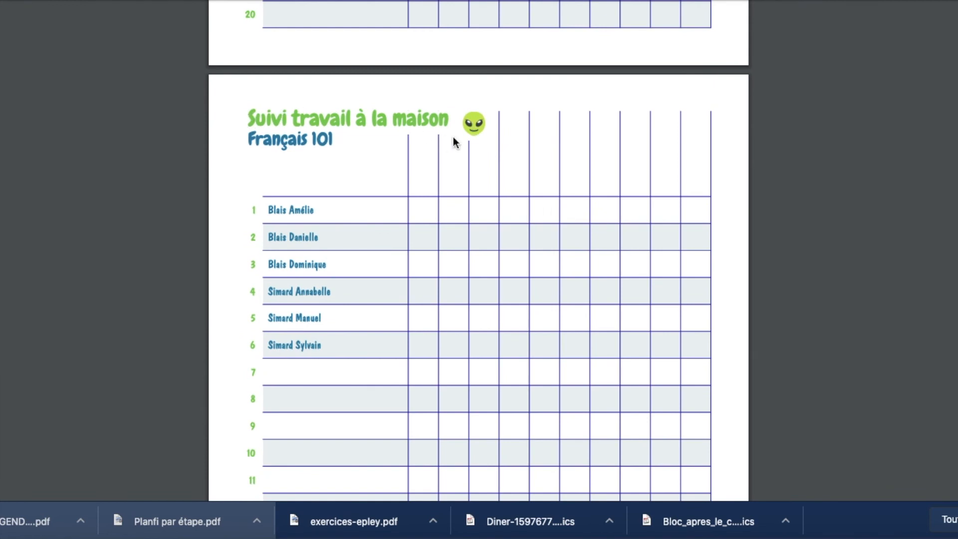
{"action": "scroll", "coordinate": [333, 224], "scroll_direction": "down", "scroll_amount": 10}
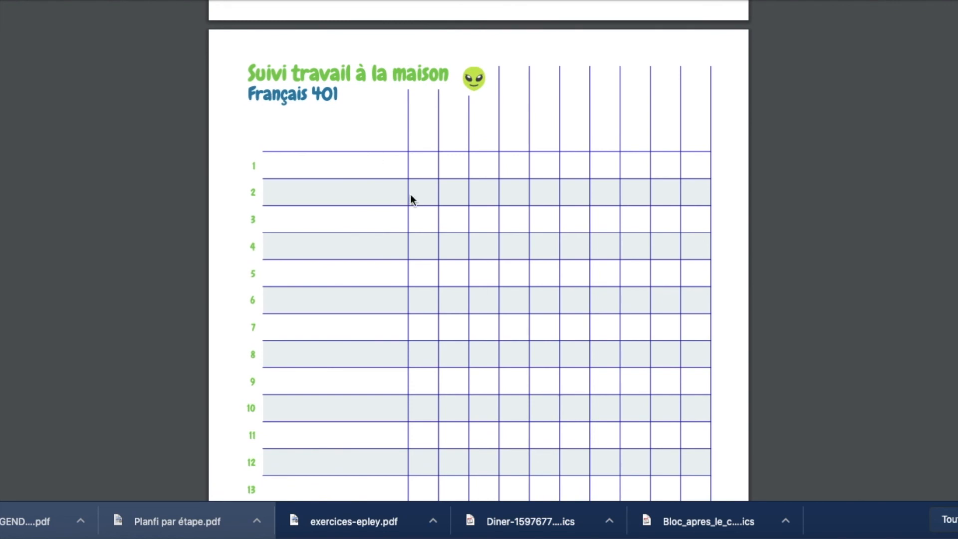
{"action": "scroll", "coordinate": [413, 210], "scroll_direction": "down", "scroll_amount": 10}
{"action": "scroll", "coordinate": [413, 208], "scroll_direction": "down", "scroll_amount": 10}
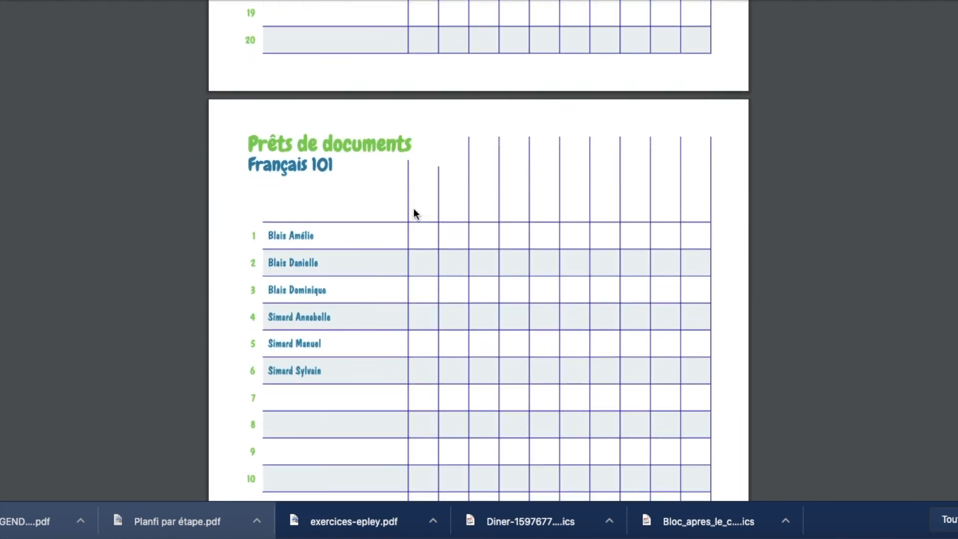
{"action": "scroll", "coordinate": [327, 121], "scroll_direction": "up", "scroll_amount": 3}
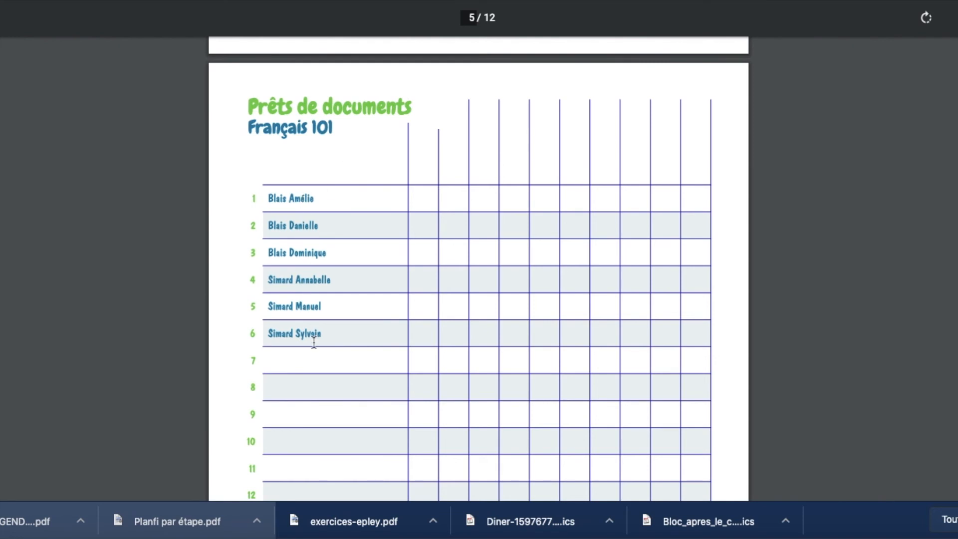
{"action": "scroll", "coordinate": [312, 340], "scroll_direction": "down", "scroll_amount": 10}
{"action": "scroll", "coordinate": [314, 342], "scroll_direction": "down", "scroll_amount": 3}
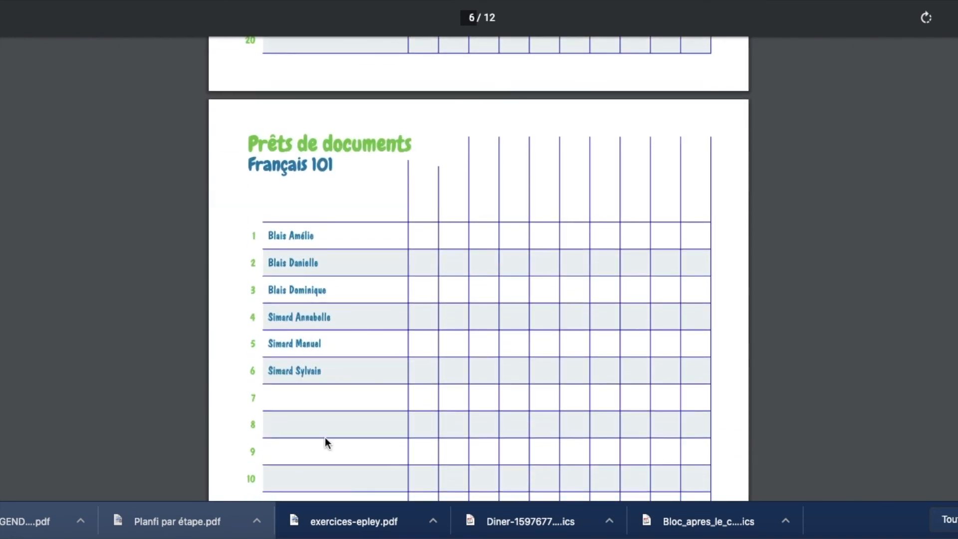
{"action": "scroll", "coordinate": [325, 437], "scroll_direction": "down", "scroll_amount": 12}
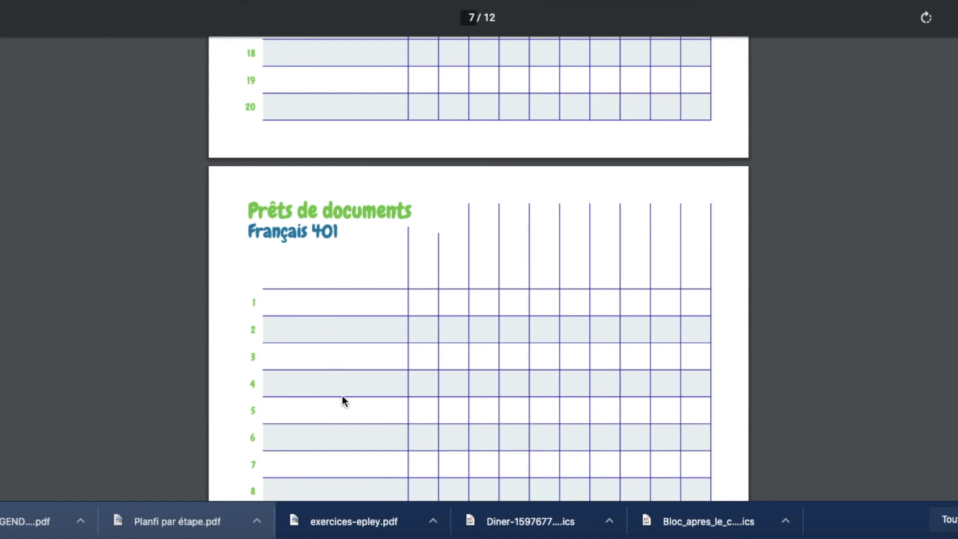
{"action": "scroll", "coordinate": [286, 148], "scroll_direction": "down", "scroll_amount": 4}
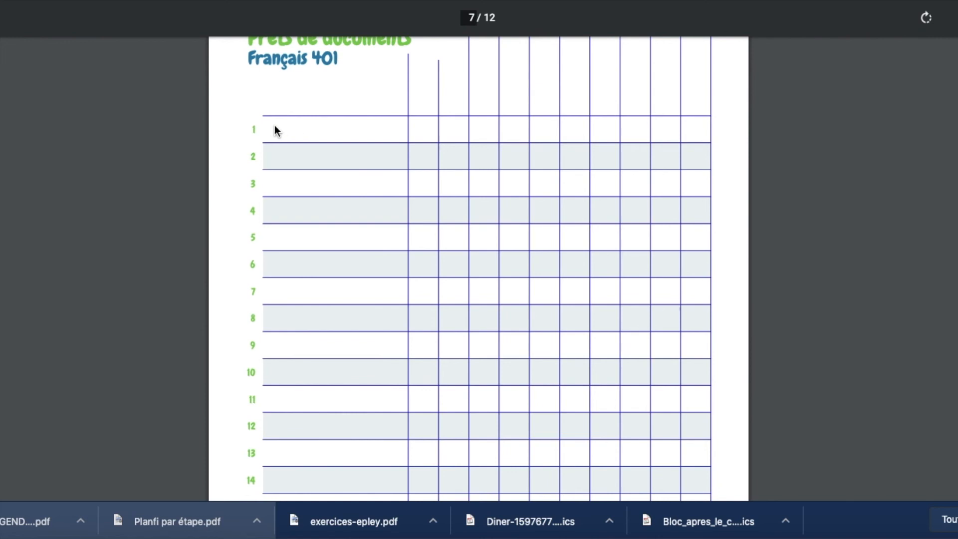
{"action": "scroll", "coordinate": [298, 203], "scroll_direction": "up", "scroll_amount": 3}
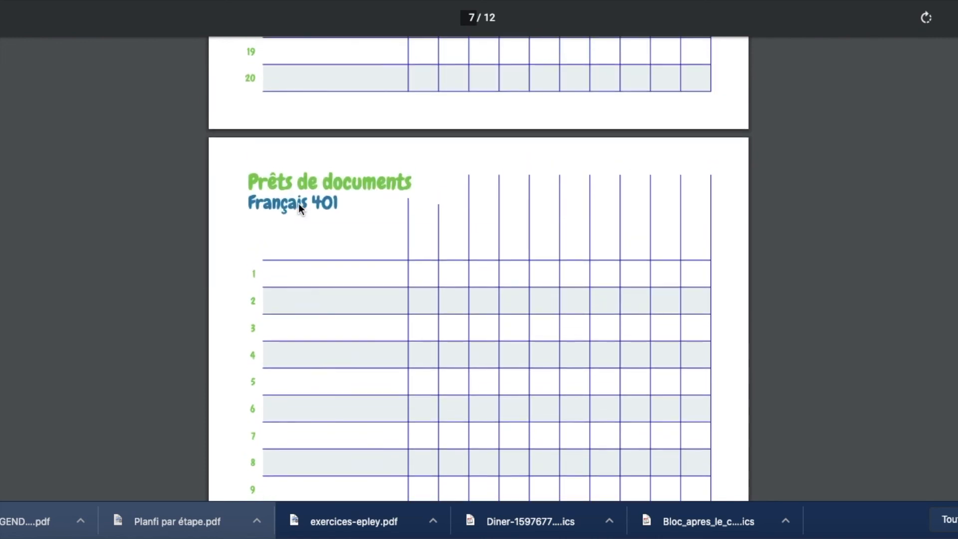
{"action": "scroll", "coordinate": [386, 194], "scroll_direction": "up", "scroll_amount": 20}
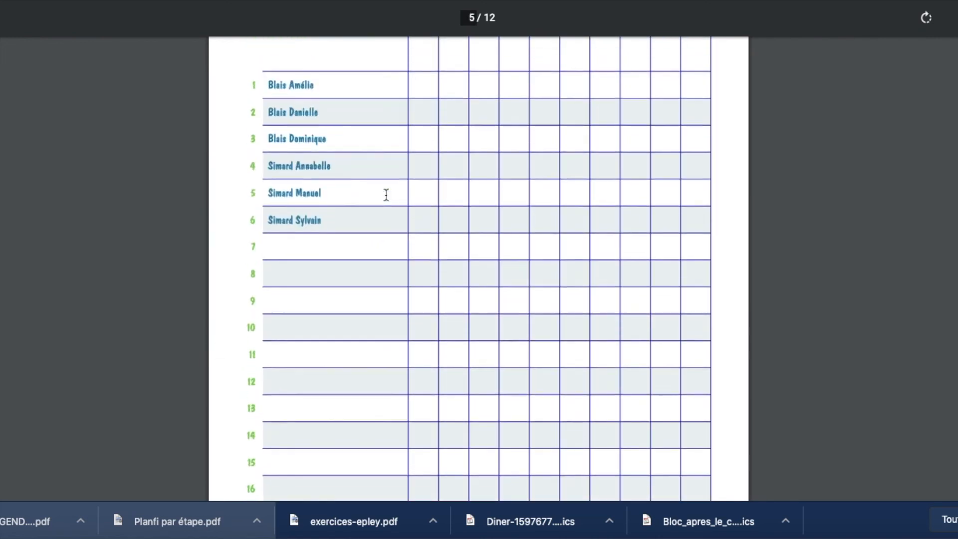
{"action": "scroll", "coordinate": [386, 195], "scroll_direction": "up", "scroll_amount": 15}
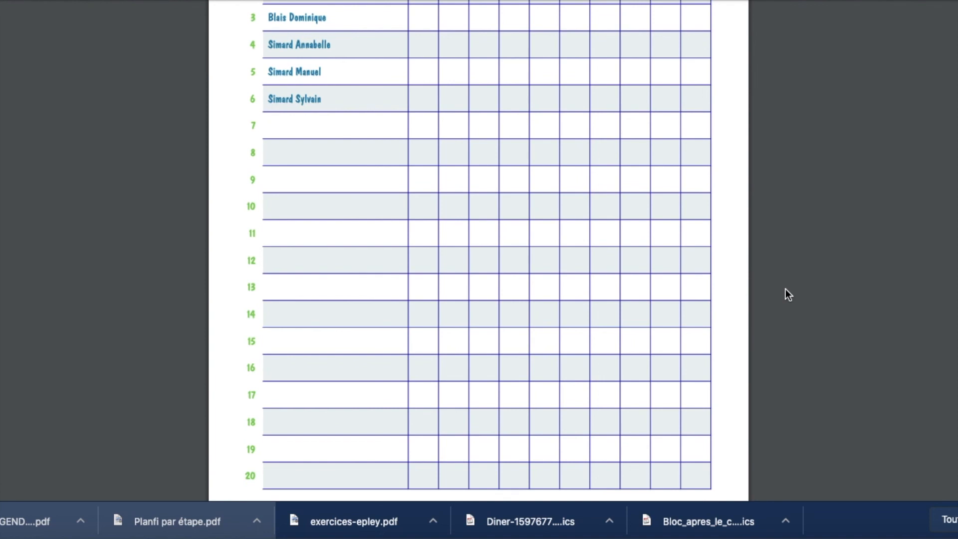
{"action": "scroll", "coordinate": [464, 232], "scroll_direction": "down", "scroll_amount": 10}
{"action": "scroll", "coordinate": [459, 234], "scroll_direction": "up", "scroll_amount": 5}
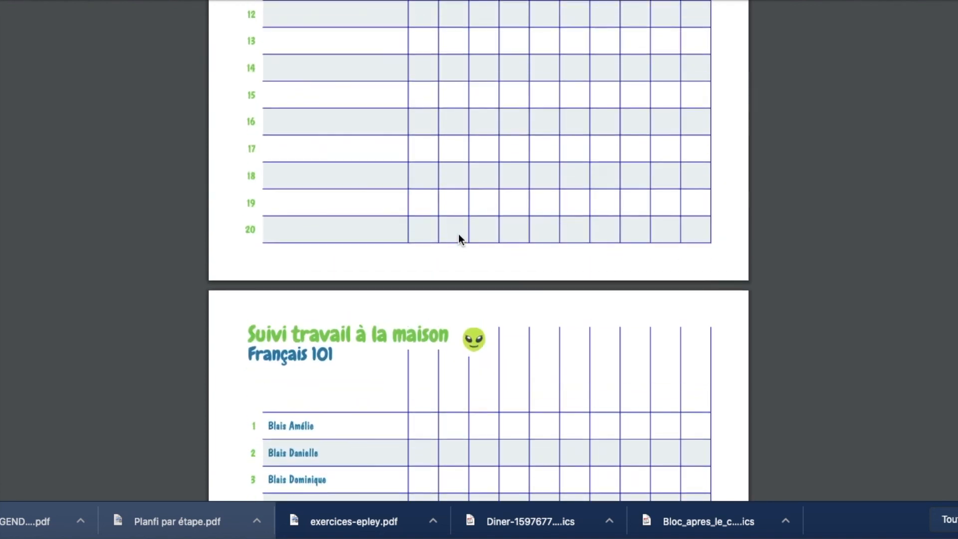
{"action": "scroll", "coordinate": [459, 238], "scroll_direction": "down", "scroll_amount": 5}
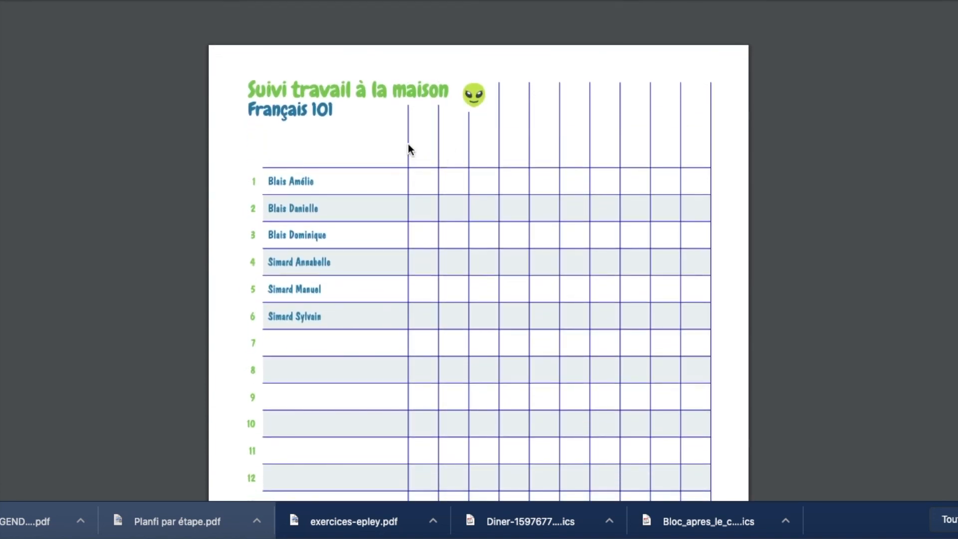